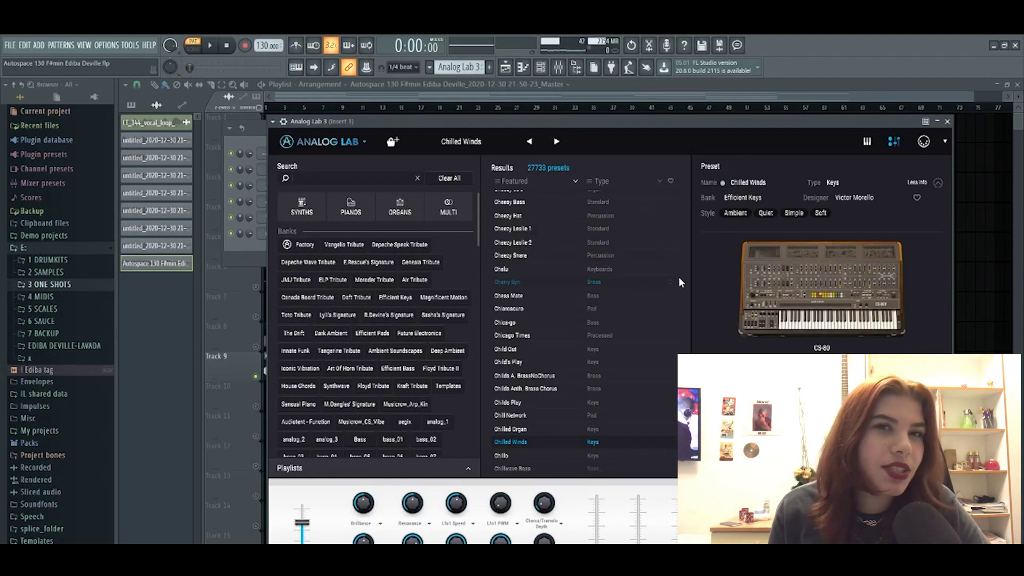
# Scroll the Analog Lab Banks list down and back up to the Chilled Winds preset.
pyautogui.scroll(-10, 451, 293)
pyautogui.scroll(10, 451, 294)
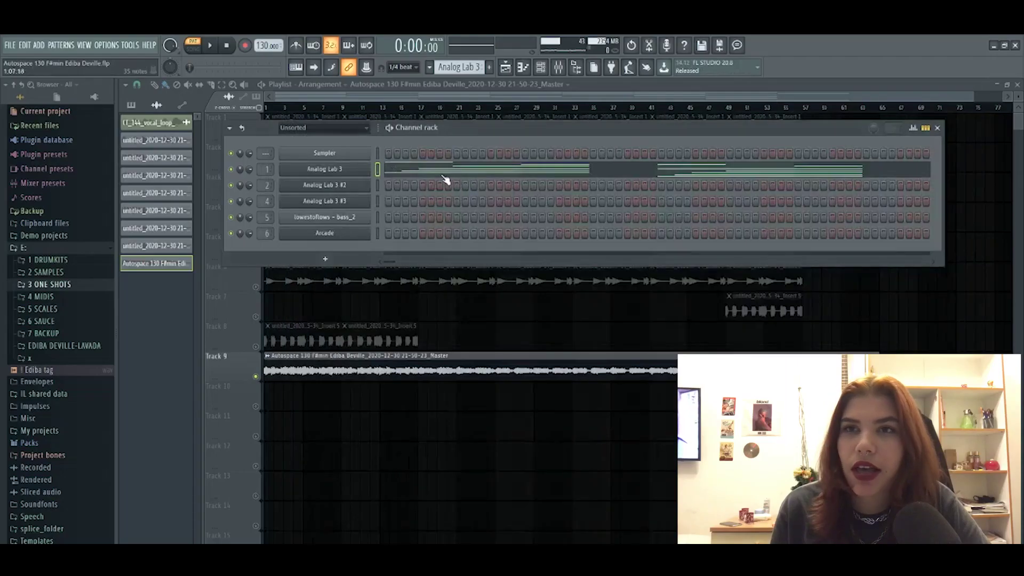
# Play back the Analog Lab 3 chord pattern from its piano roll.
pyautogui.click(442, 176)
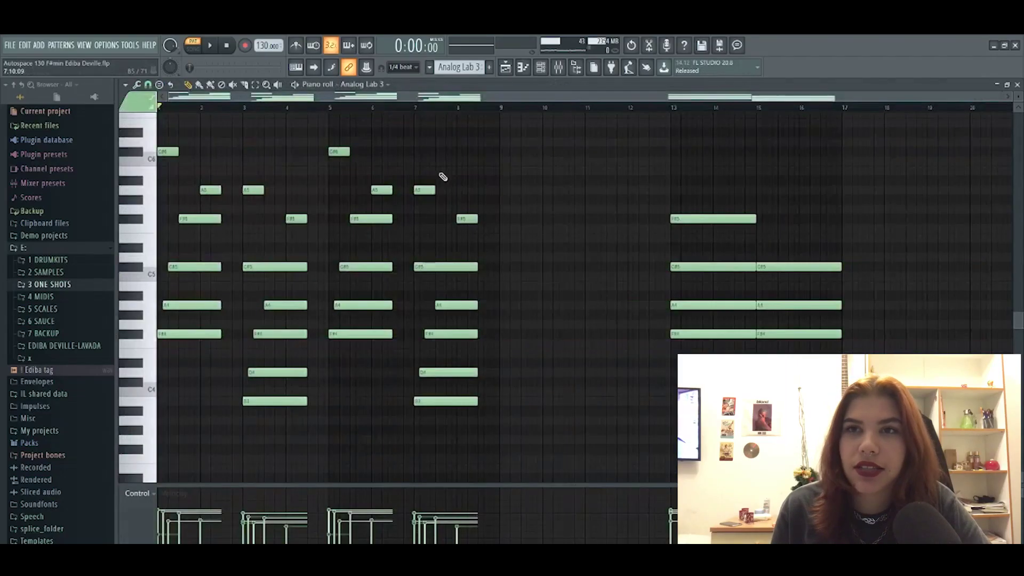
pyautogui.press('space')
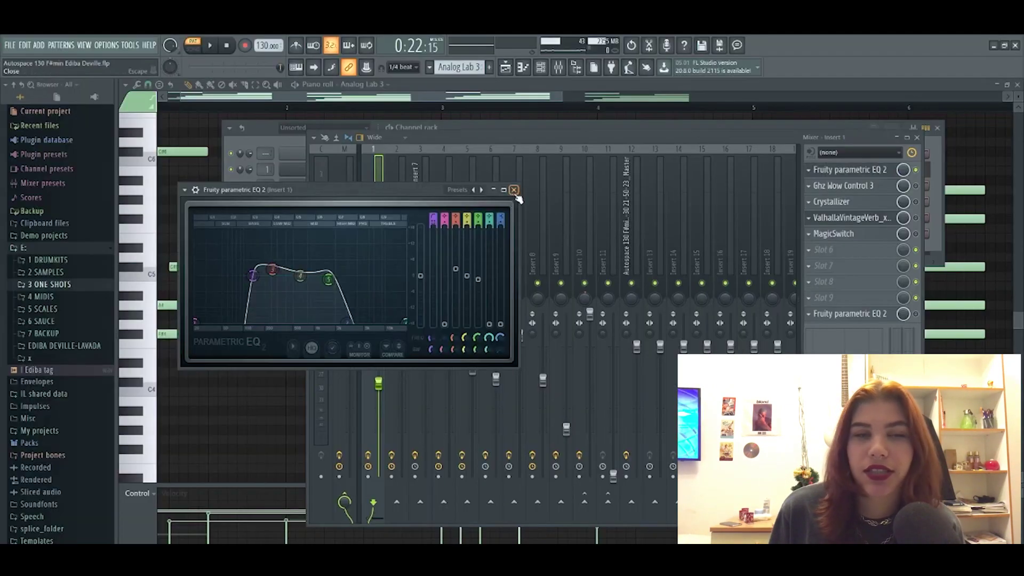
# Close the parametric EQ, then open, reposition and close Ghz Wow Control 3 on Insert 1.
pyautogui.click(513, 190)
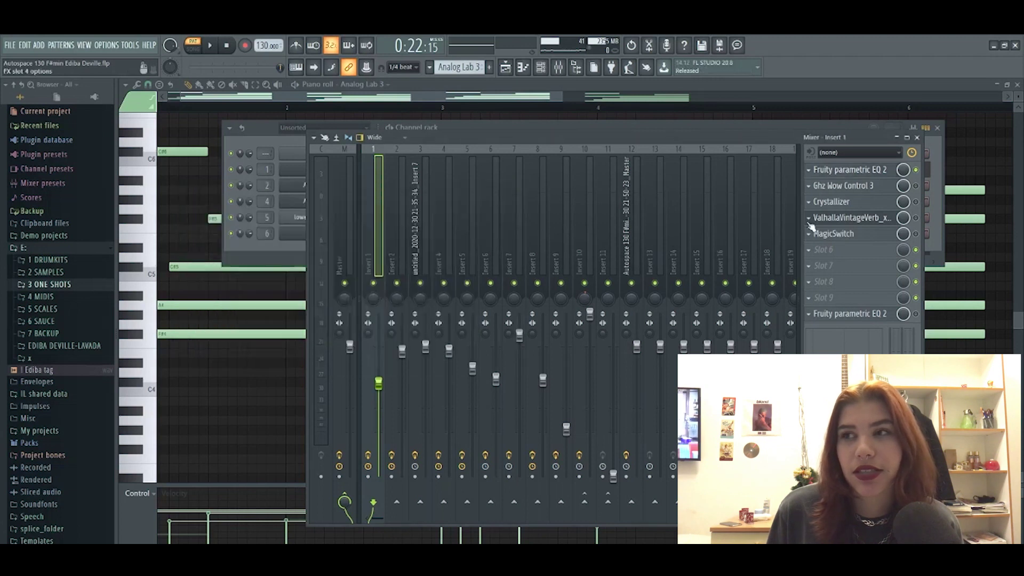
pyautogui.click(835, 186)
pyautogui.moveTo(346, 200); pyautogui.dragTo(452, 205)
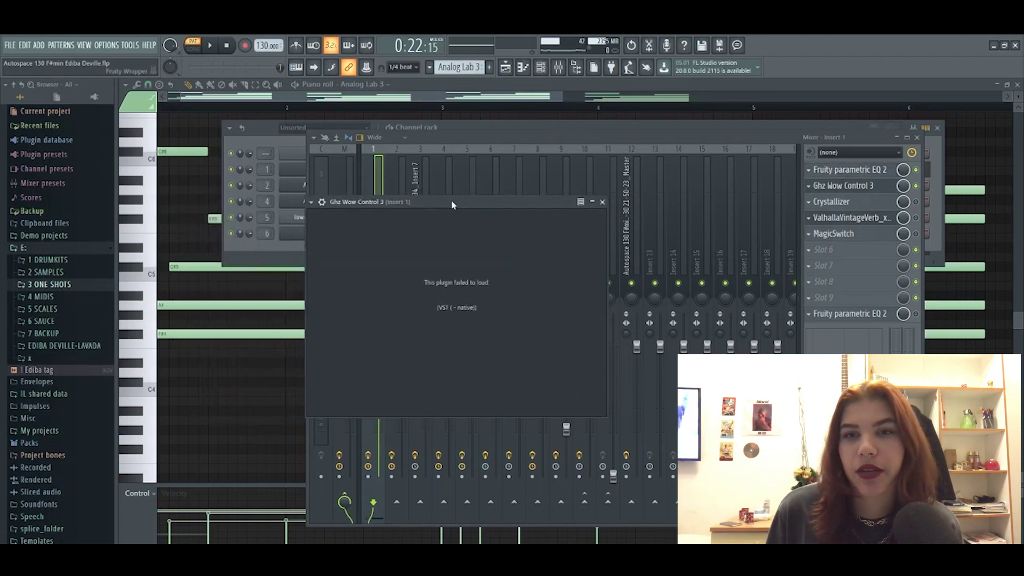
pyautogui.click(603, 202)
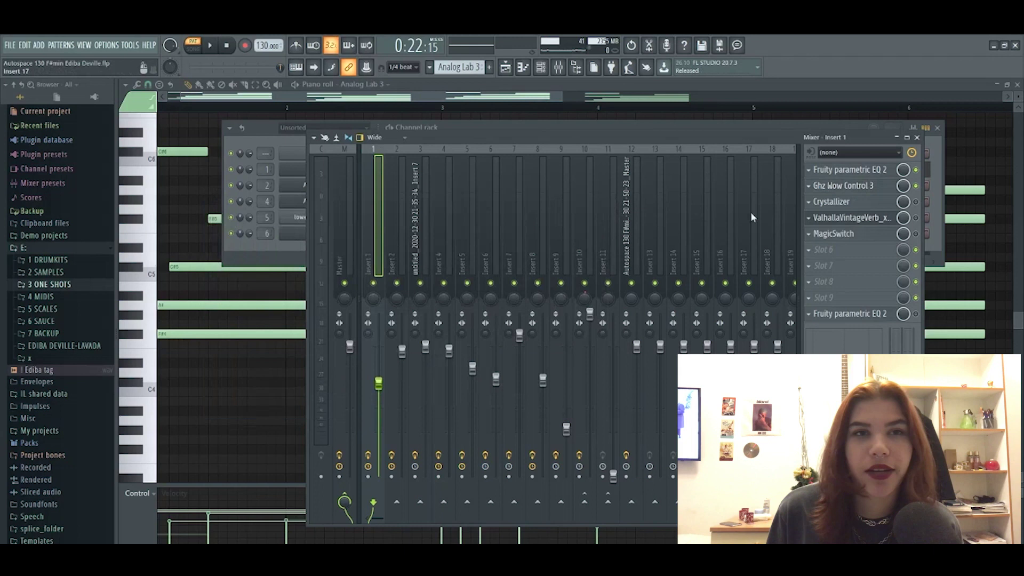
# Inspect Insert 1's Crystallizer, ValhallaVintageVerb and MagicSwitch, then reposition the Analog Lab #2 Barb window.
pyautogui.click(842, 201)
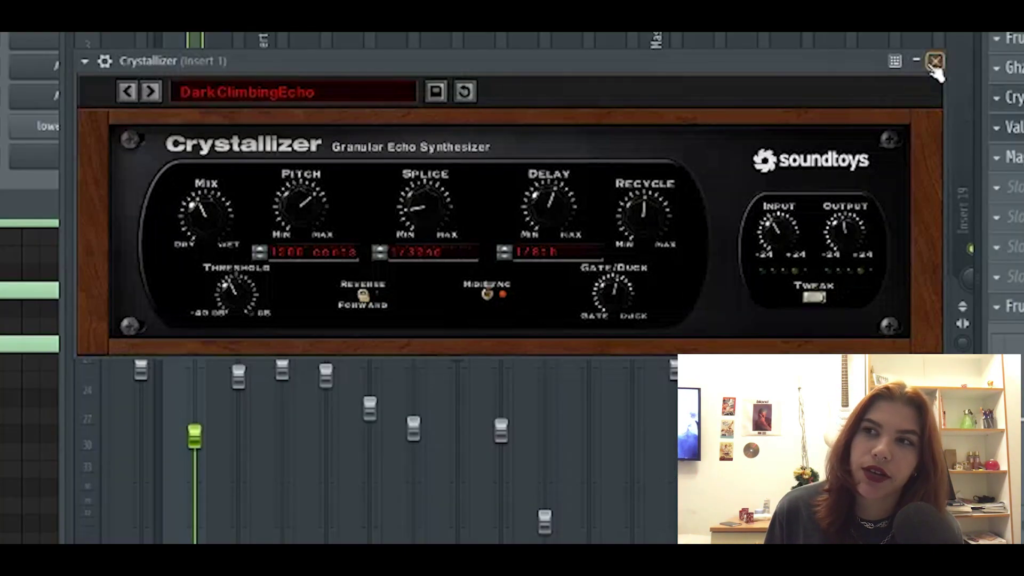
pyautogui.click(935, 61)
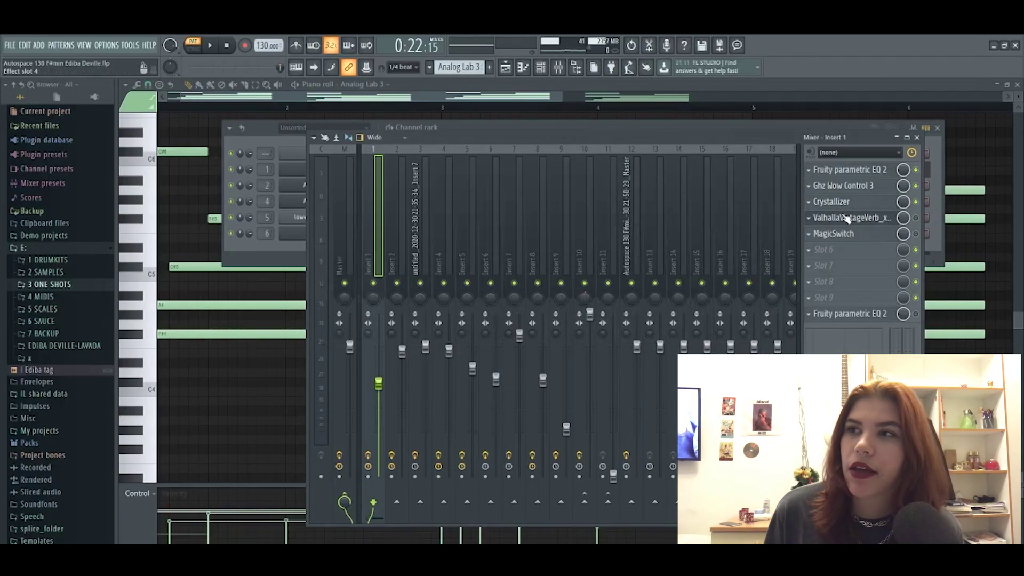
pyautogui.click(845, 218)
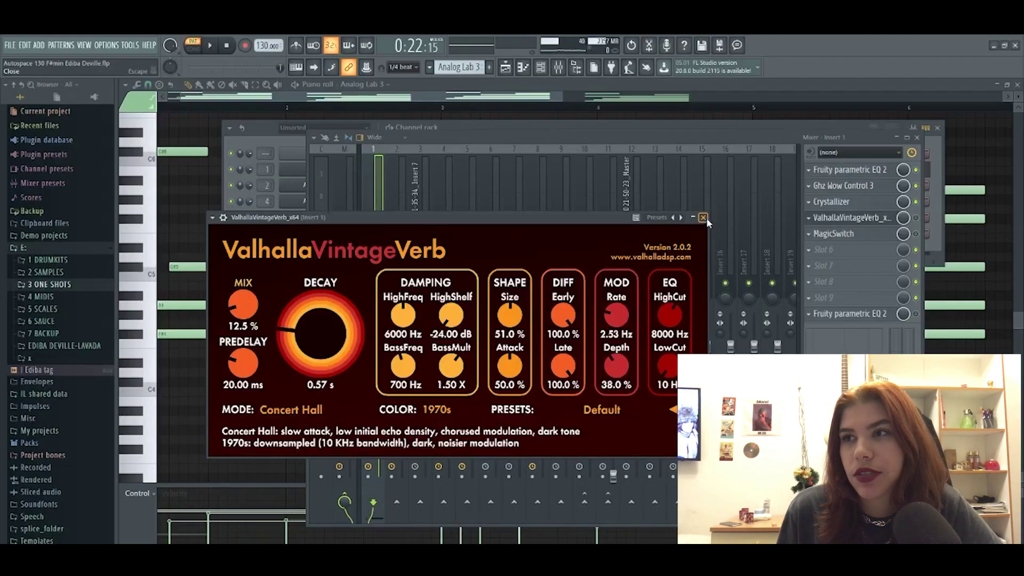
pyautogui.click(780, 57)
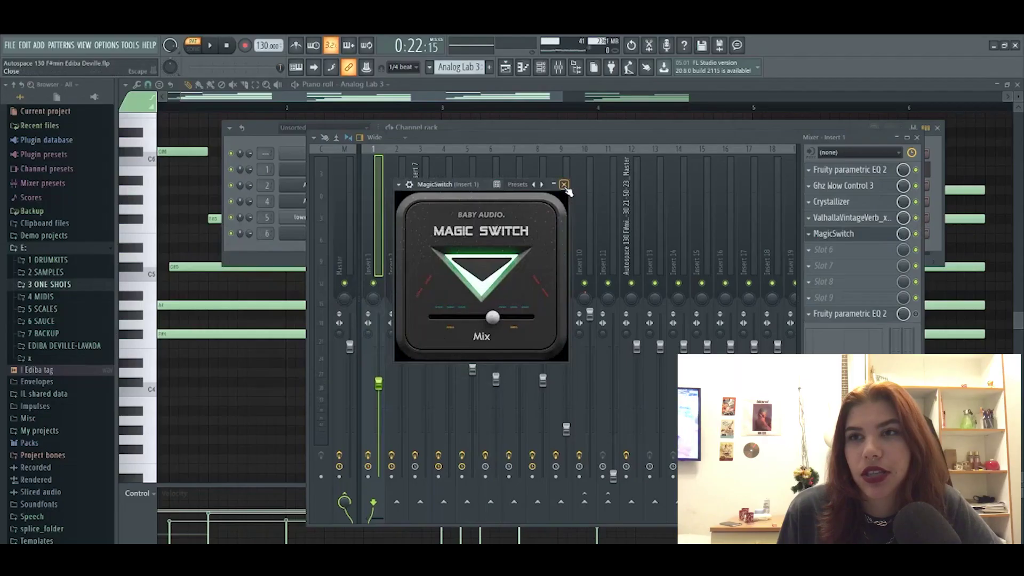
pyautogui.click(563, 185)
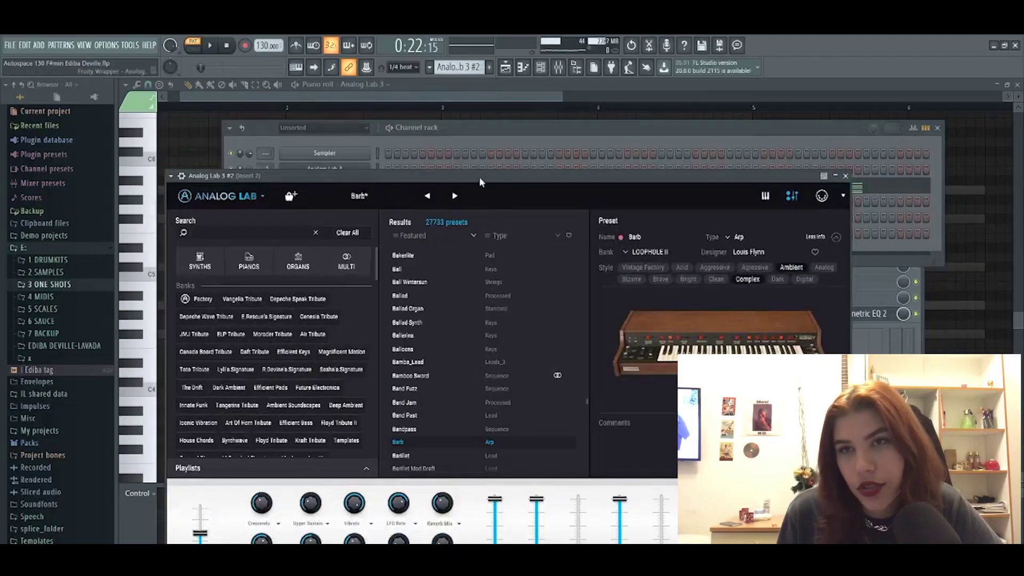
pyautogui.moveTo(479, 177); pyautogui.dragTo(559, 108)
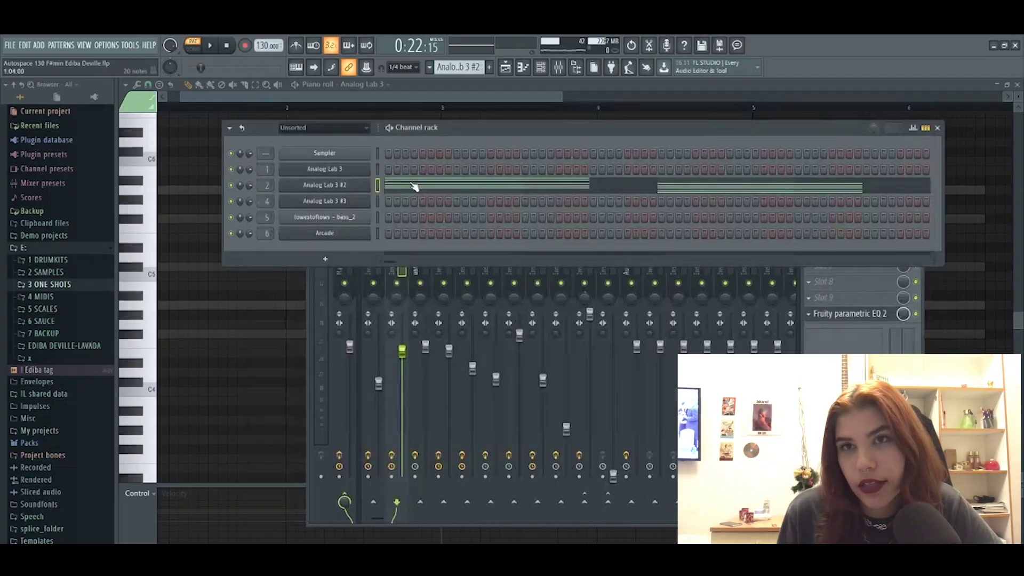
# Play Analog Lab 3 #2's chord pattern from its piano roll.
pyautogui.click(414, 186)
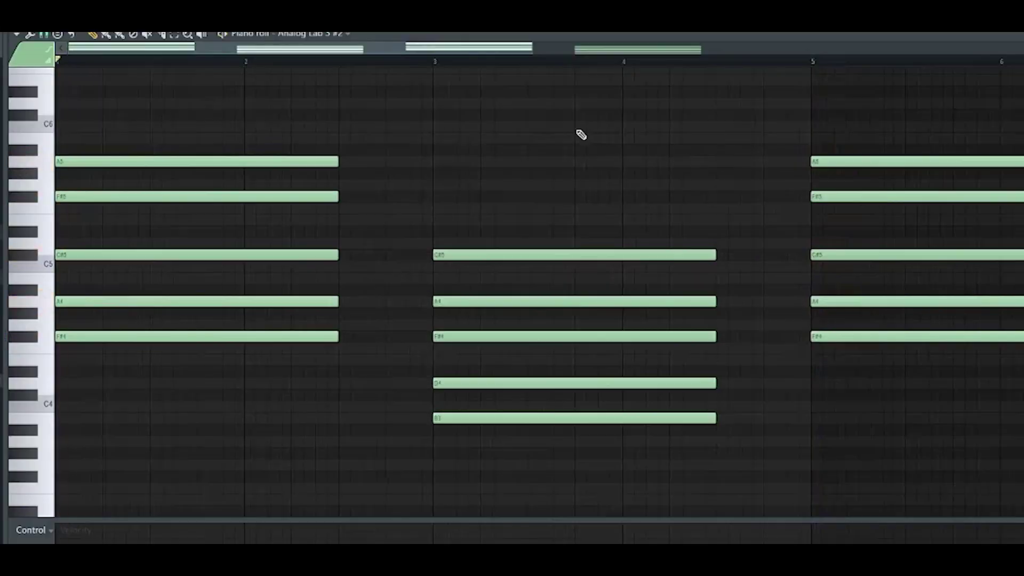
pyautogui.press('space')
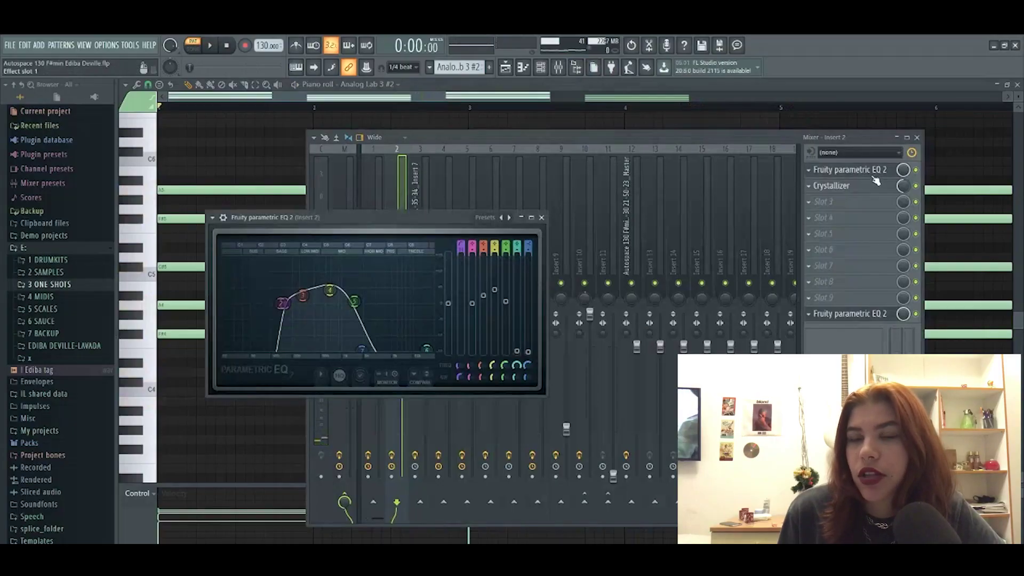
# Close the EQ and inspect Insert 2's Crystallizer, moving its window aside.
pyautogui.click(875, 178)
pyautogui.click(876, 188)
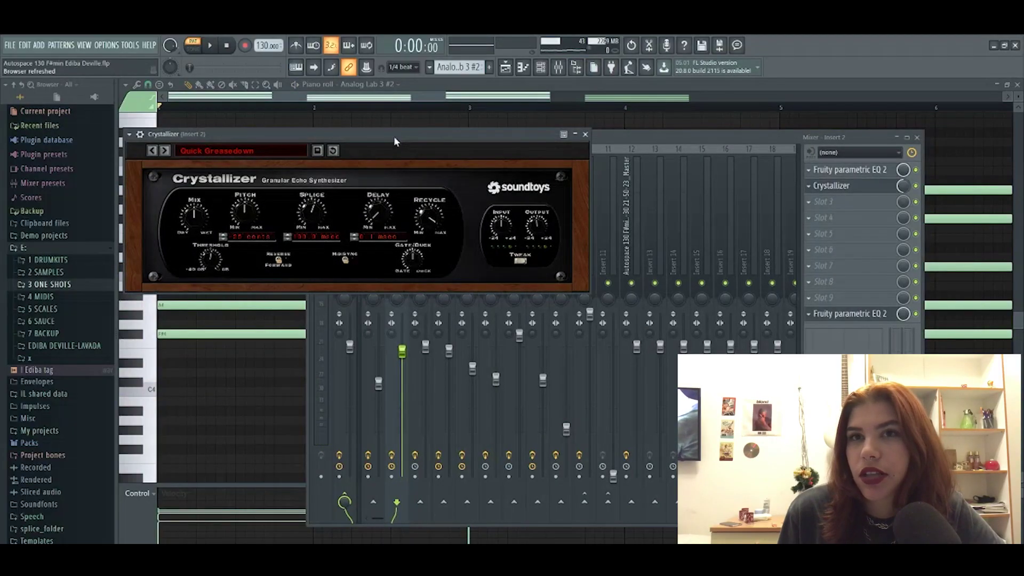
pyautogui.moveTo(394, 137); pyautogui.dragTo(604, 131)
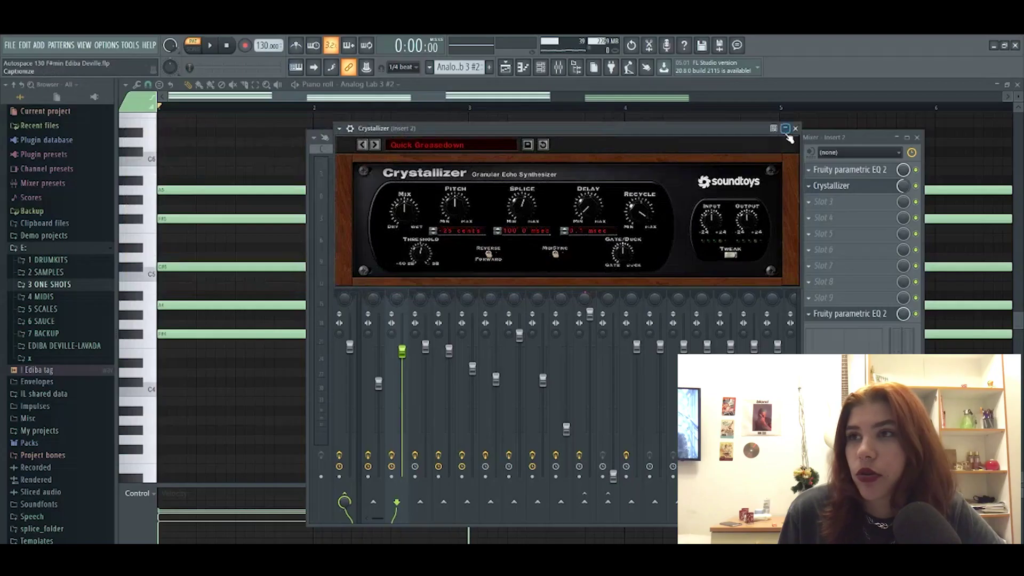
pyautogui.click(795, 129)
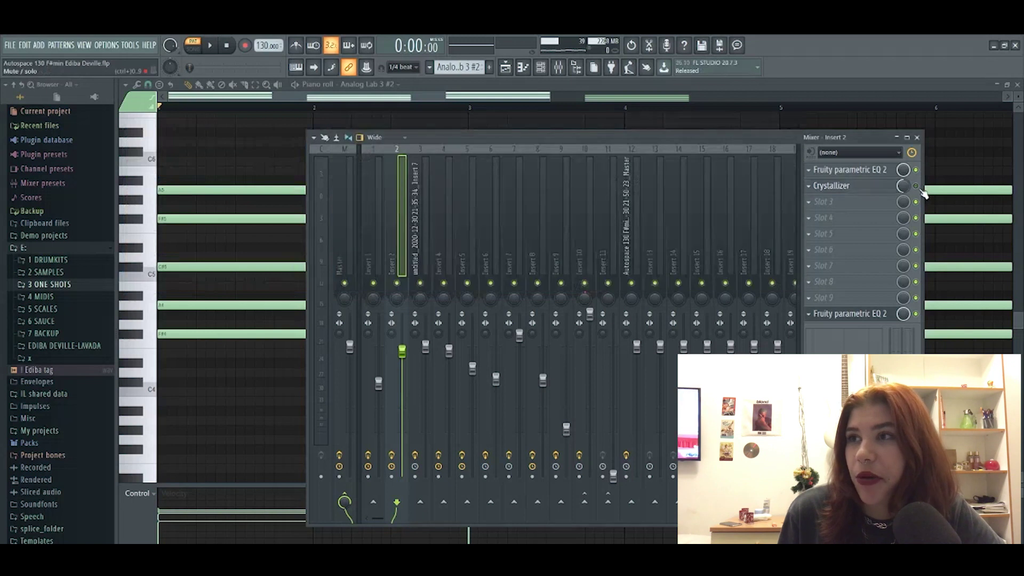
# Play the chords while checking the final EQ in Insert 2's chain.
pyautogui.press('space')
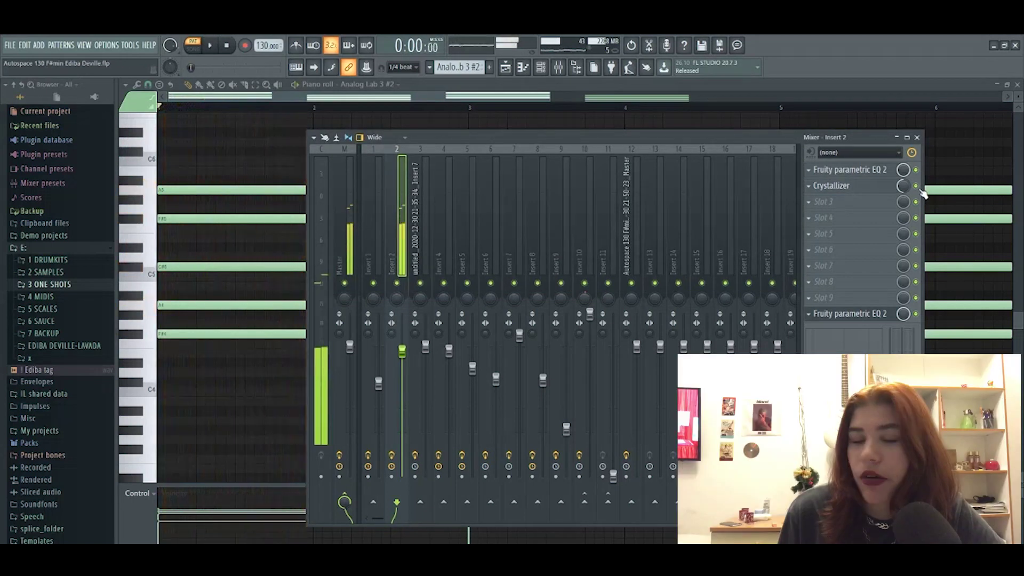
pyautogui.click(871, 315)
pyautogui.click(871, 314)
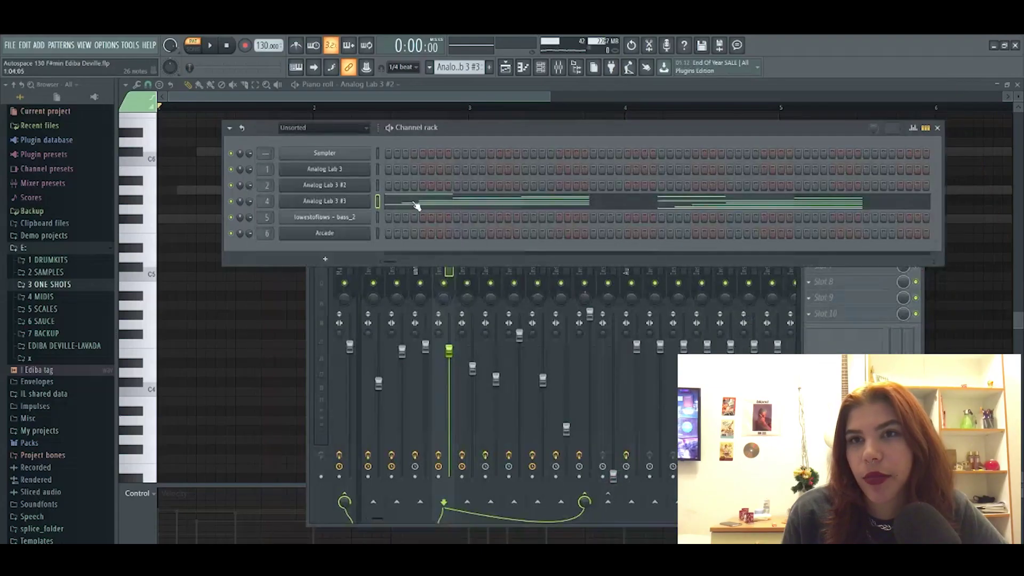
# Play Analog Lab 3 #3's notes and bring up Insert 10's effect chain.
pyautogui.click(416, 206)
pyautogui.press('space')
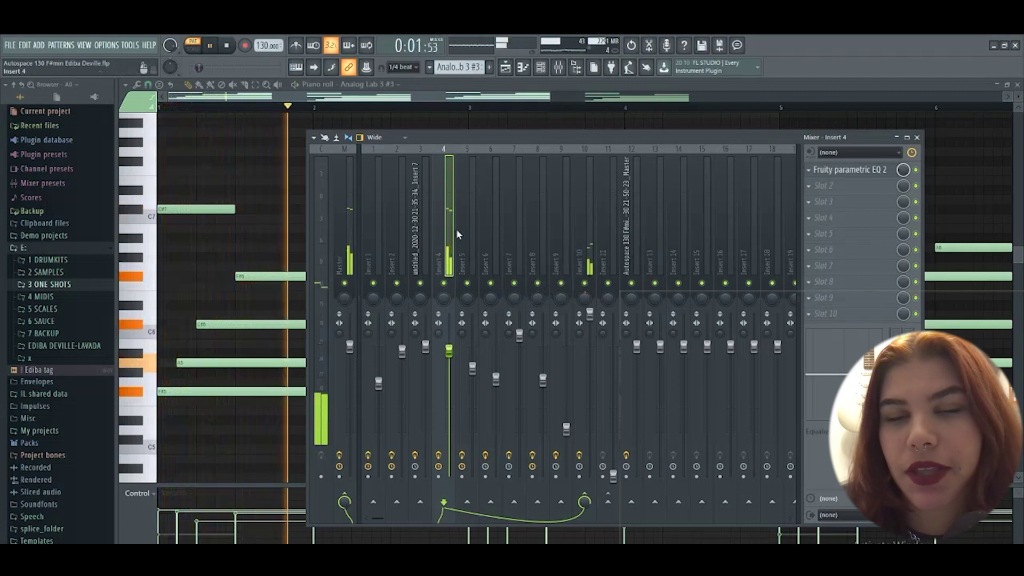
pyautogui.click(585, 239)
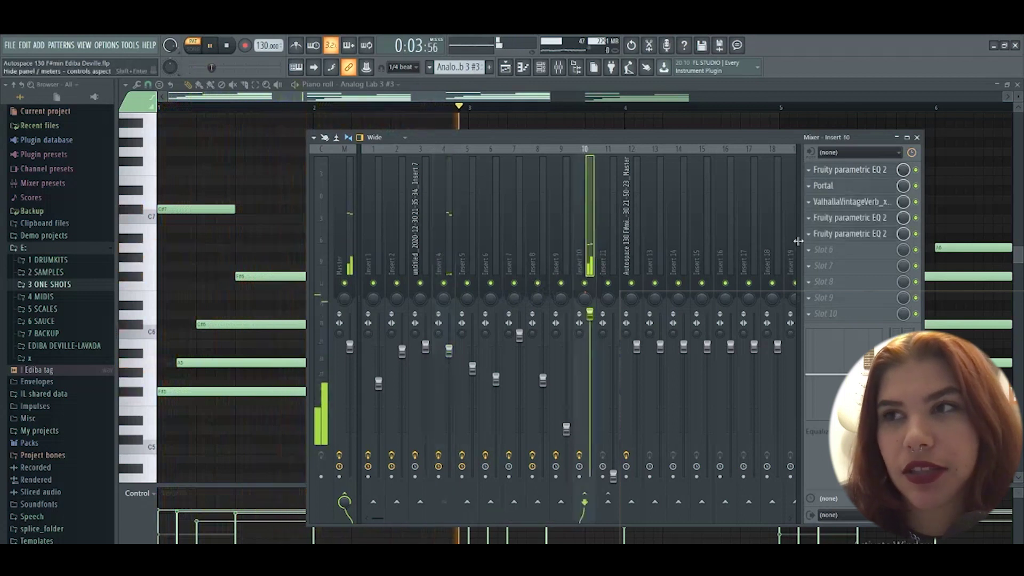
pyautogui.press('space')
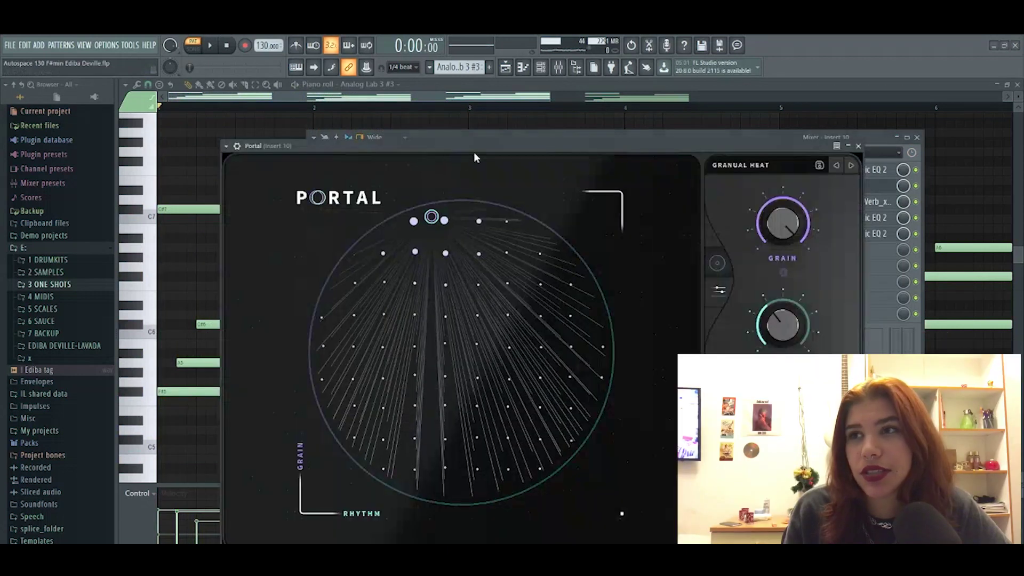
# Check Insert 10's Portal, ValhallaVintageVerb and parametric EQ windows.
pyautogui.click(858, 146)
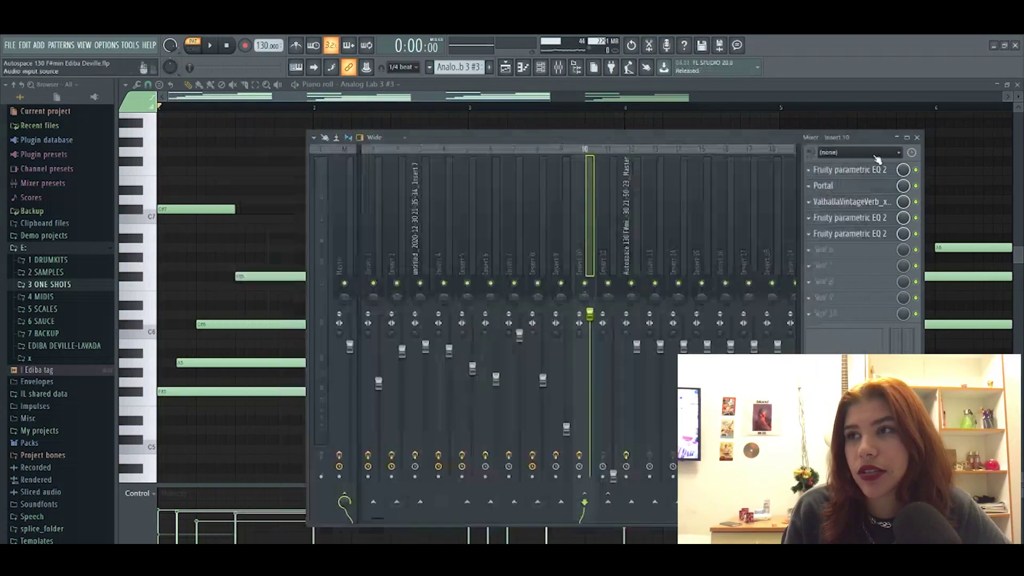
pyautogui.click(886, 207)
pyautogui.click(887, 208)
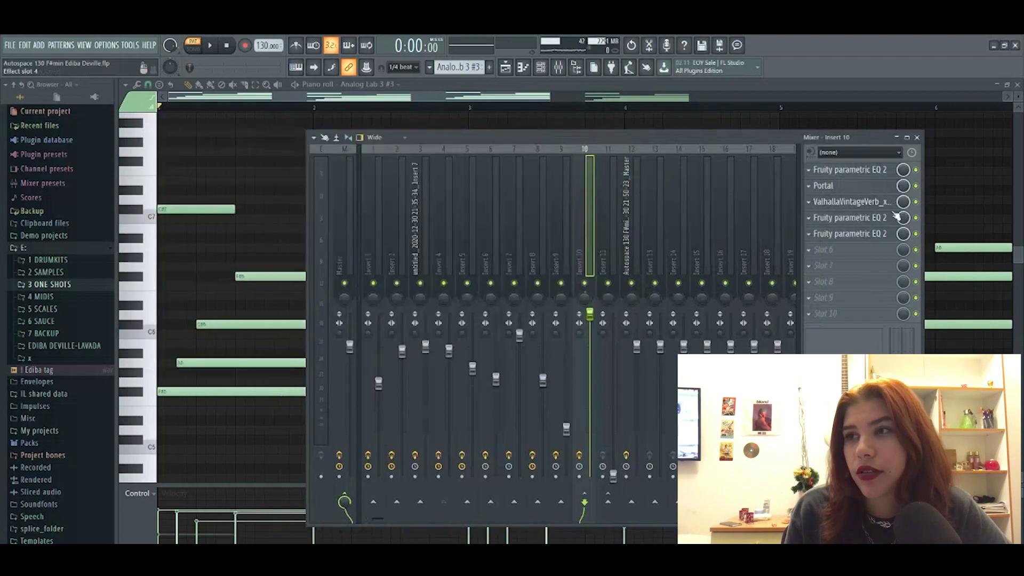
pyautogui.click(883, 217)
pyautogui.click(883, 218)
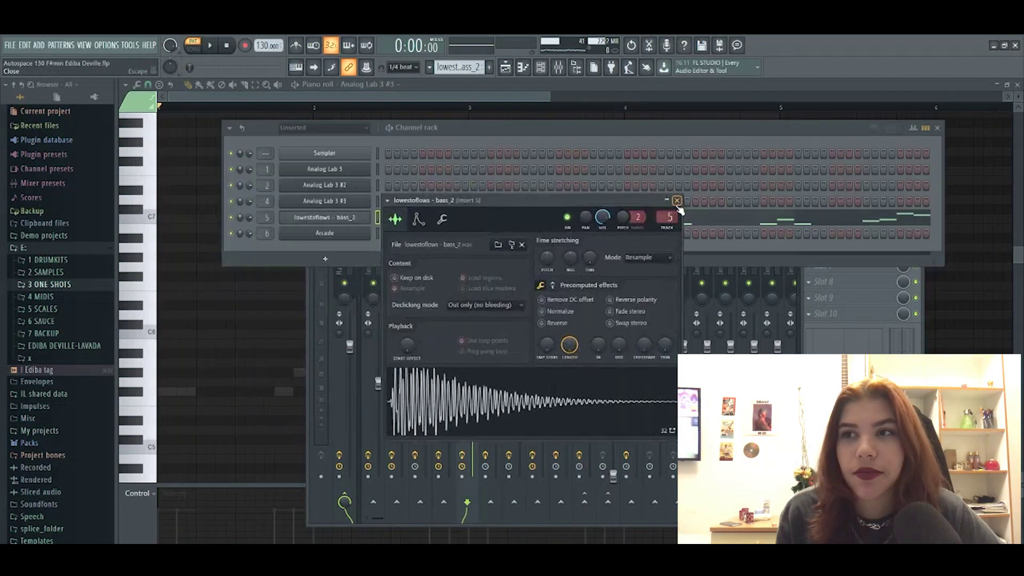
# Raise the bass_2 sample's precomputed BOOST knob, then play its bass line.
pyautogui.click(327, 213)
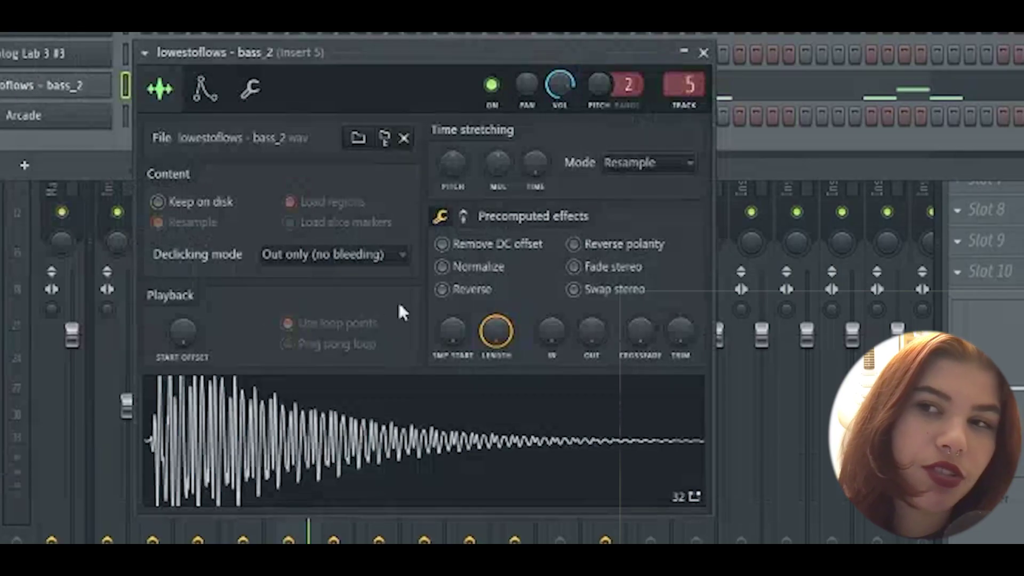
pyautogui.click(463, 216)
pyautogui.scroll(3, 455, 254)
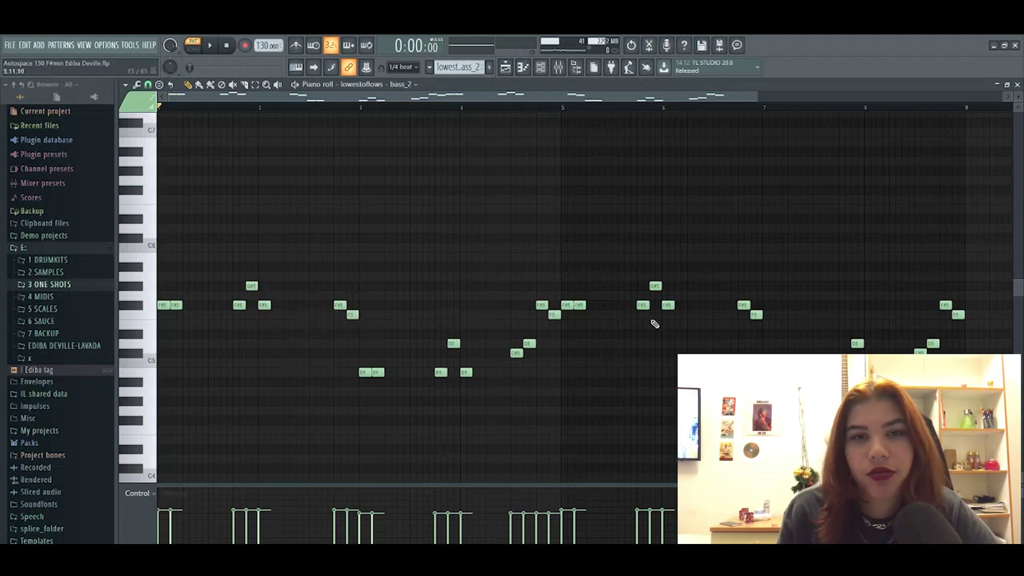
pyautogui.press('space')
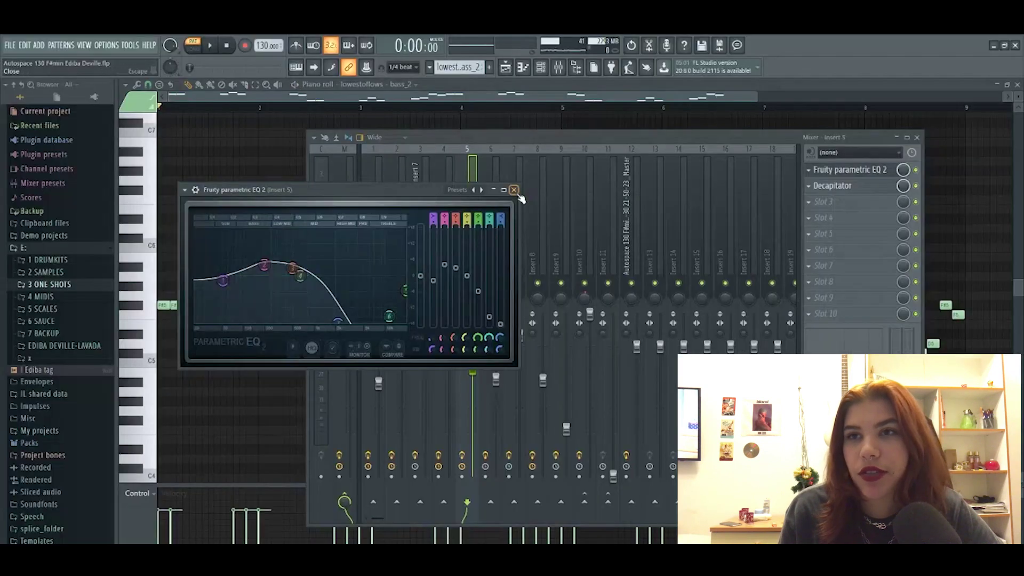
# Swap the bass's parametric EQ window for the Decapitator on Insert 5.
pyautogui.click(514, 190)
pyautogui.click(832, 186)
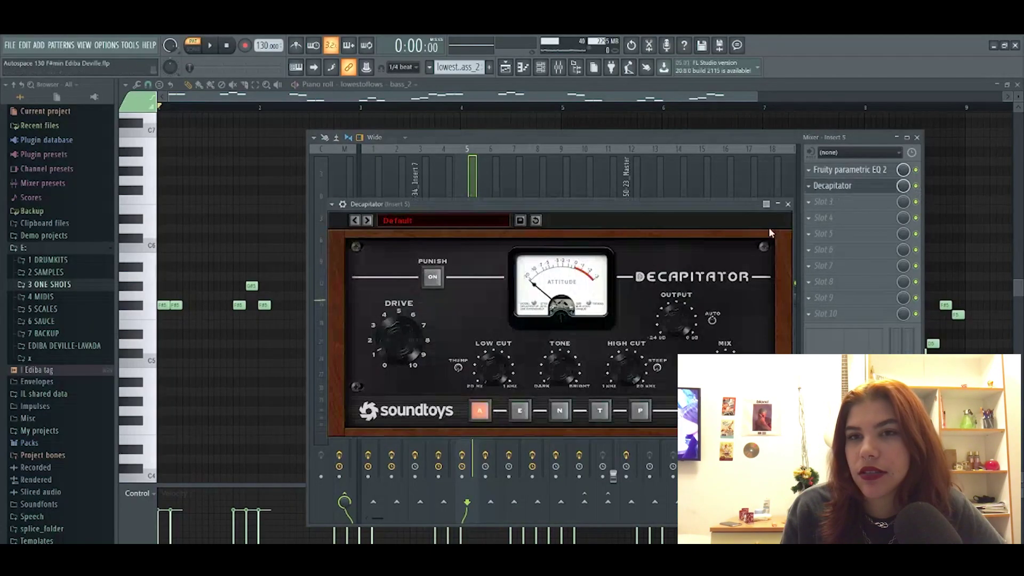
# Close Decapitator and play the Arcade pad pattern from the piano roll.
pyautogui.click(787, 204)
pyautogui.press('space')
pyautogui.press('F6')
pyautogui.press('F7')
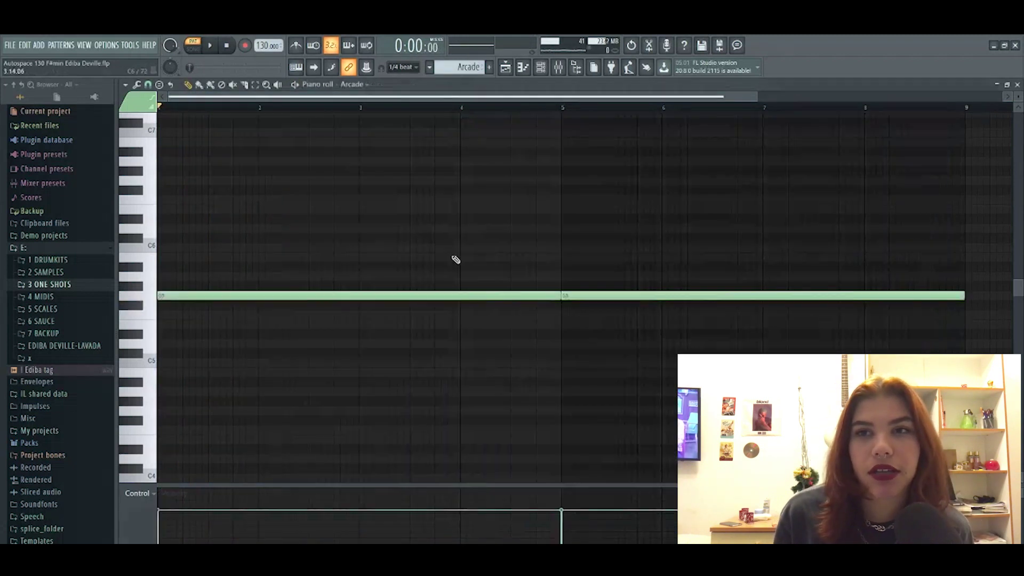
pyautogui.click(539, 65)
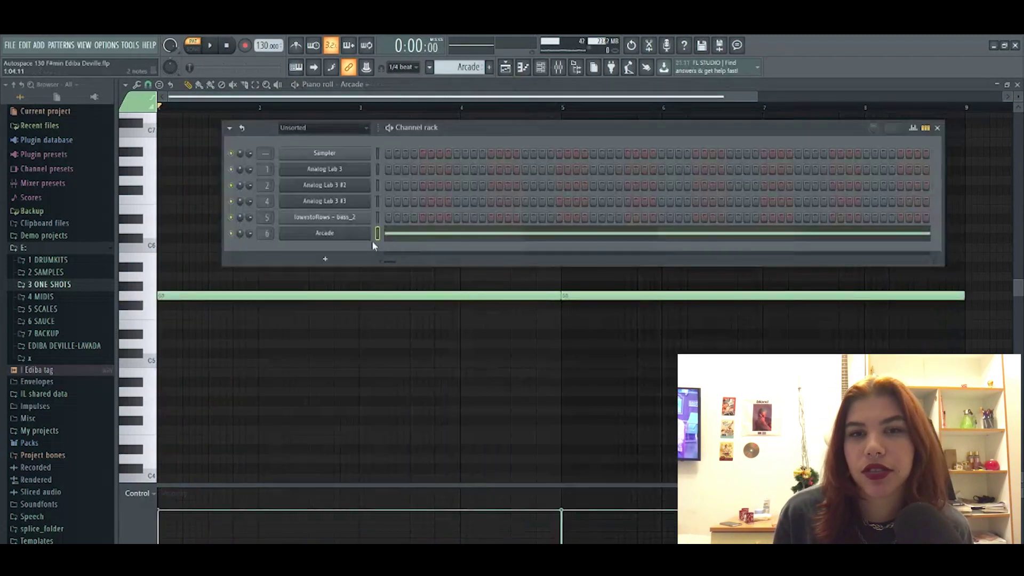
pyautogui.press('space')
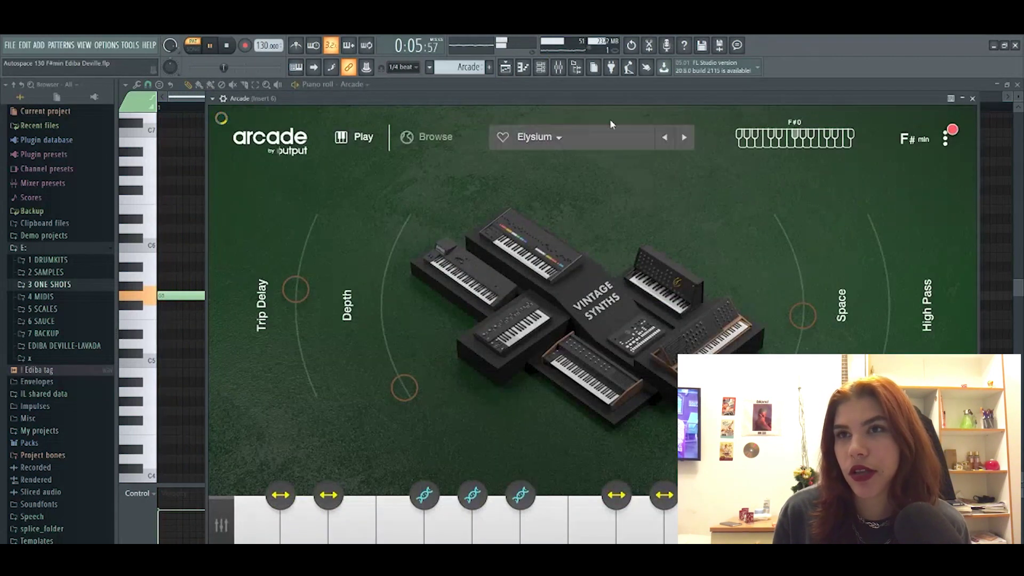
# Close Arcade and check Ghz Wow Control 3 on its Insert 6 mixer track.
pyautogui.click(972, 98)
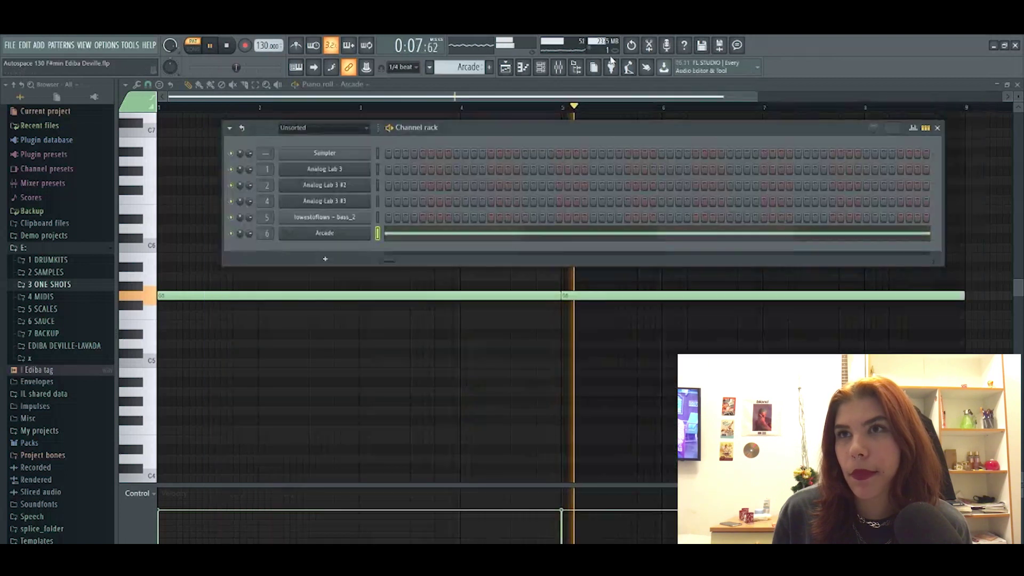
pyautogui.press('space')
pyautogui.press('F9')
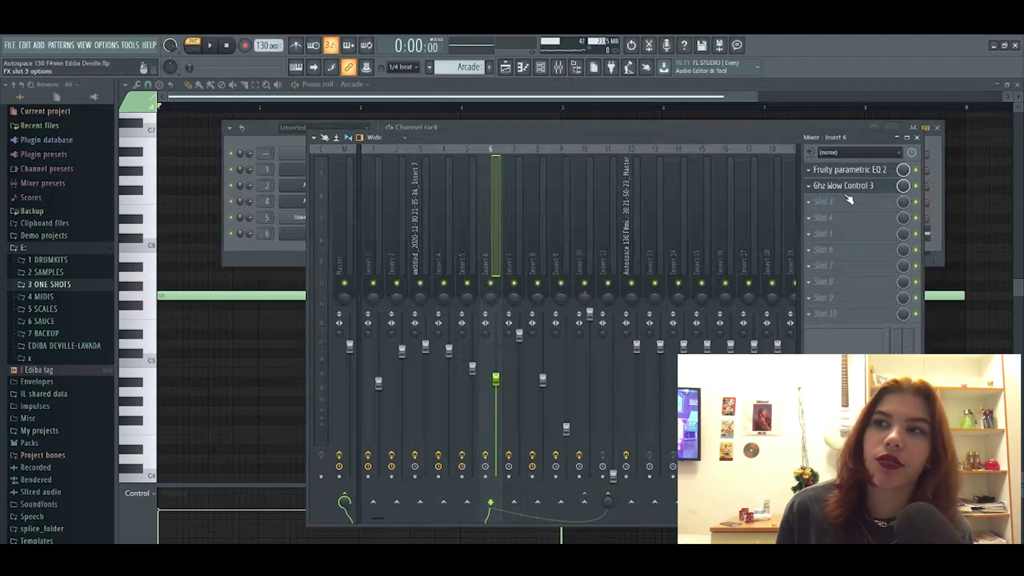
pyautogui.click(850, 191)
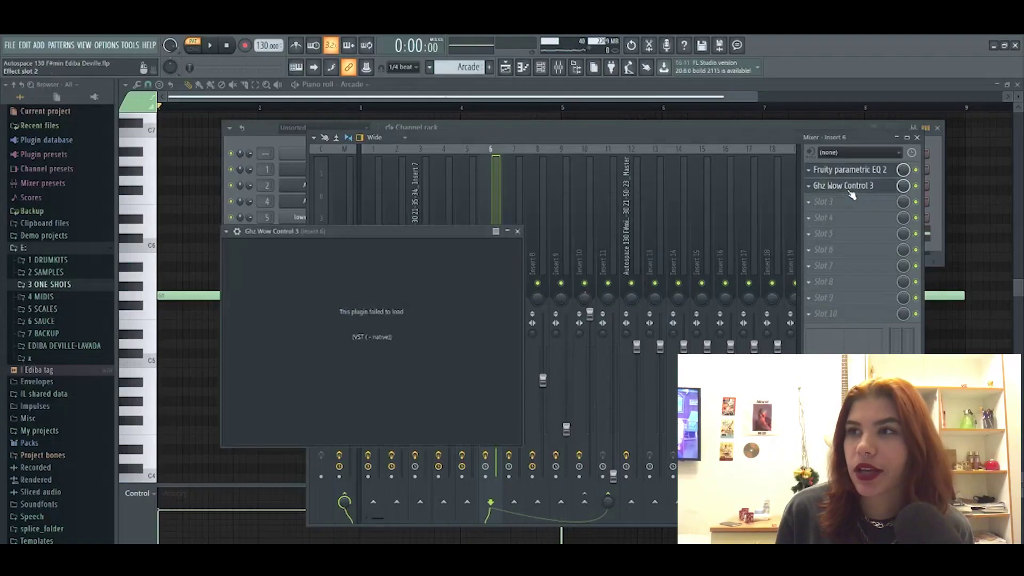
pyautogui.click(517, 231)
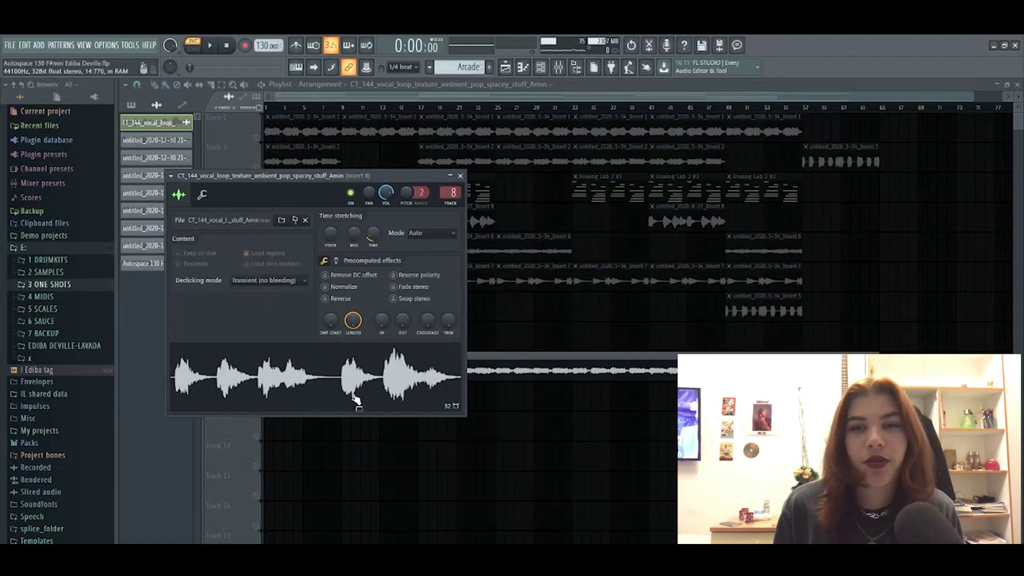
# Drag the vocal loop's sample settings window aside so the Insert 8 mixer chain shows.
pyautogui.moveTo(320, 176); pyautogui.dragTo(482, 179)
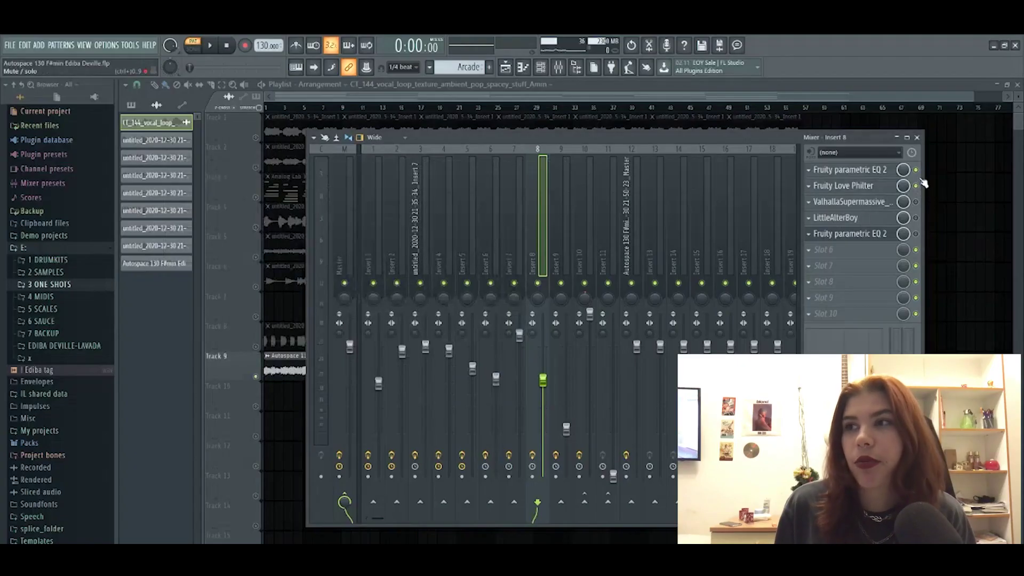
# Play the whole song in Song mode and look through ValhallaSupermassive's reverb presets on the vocal.
pyautogui.press('l')
pyautogui.press('space')
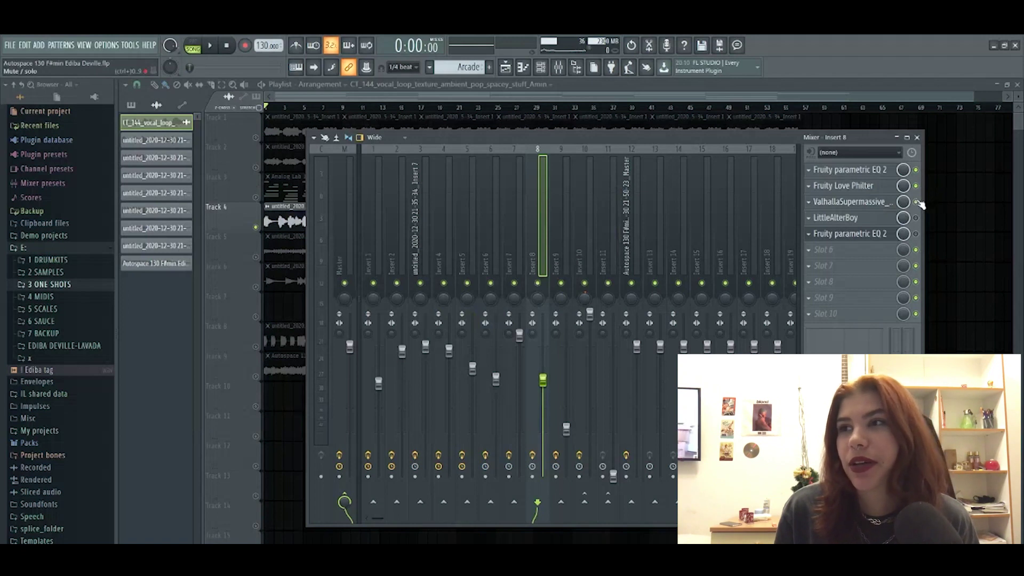
pyautogui.click(848, 202)
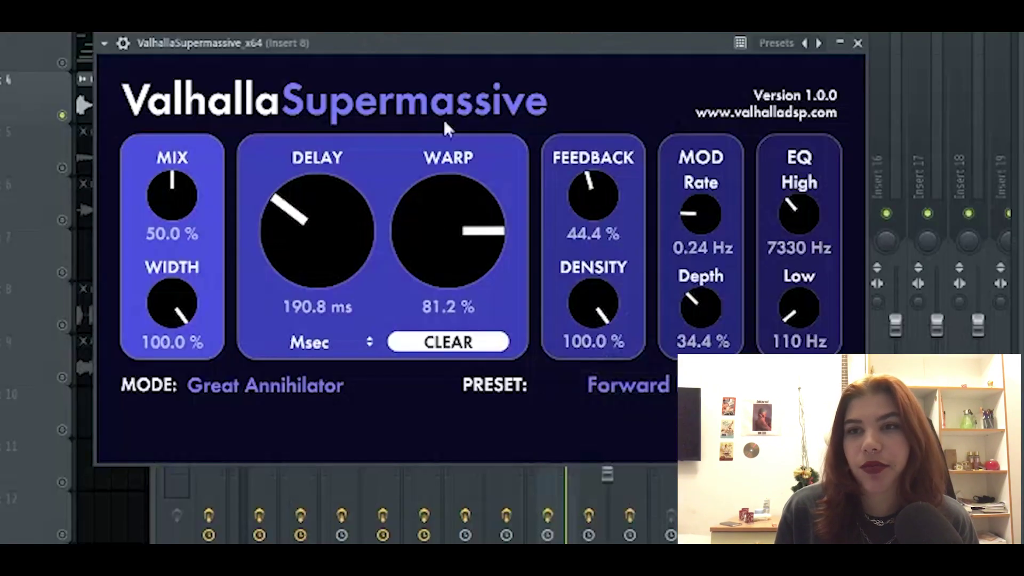
pyautogui.click(632, 384)
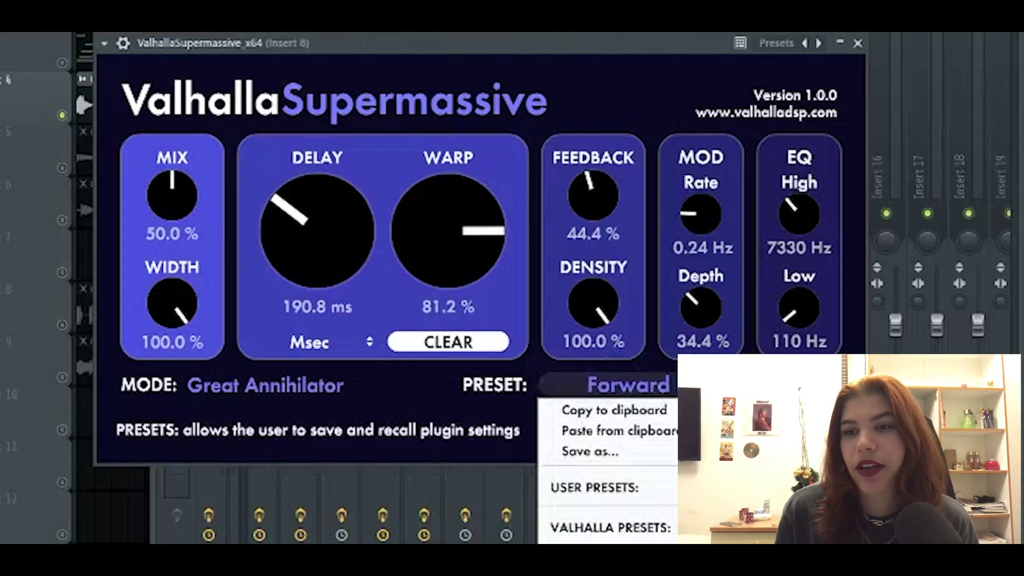
pyautogui.click(858, 43)
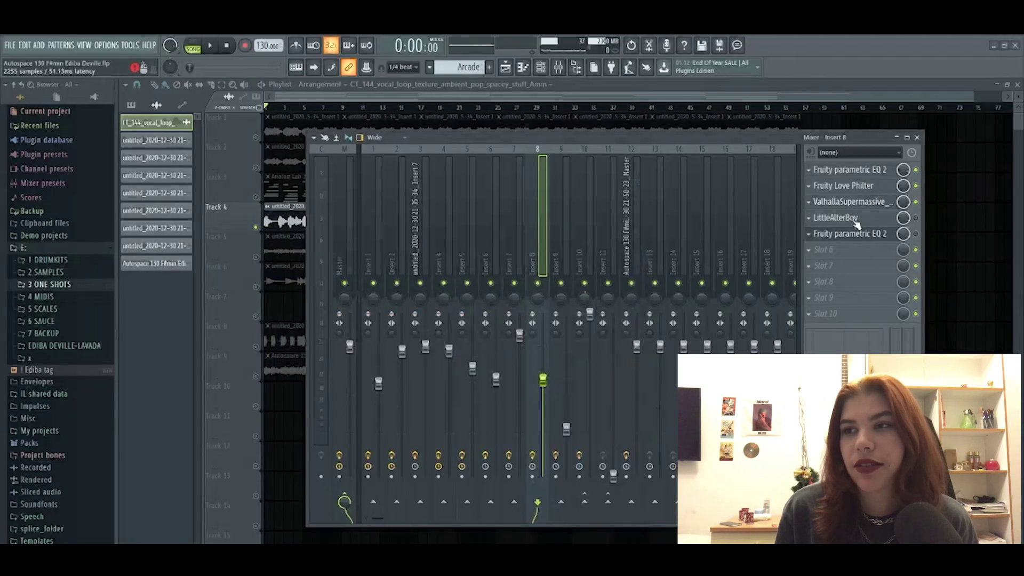
# Replay the song, check the second EQ, and bring up LittleAlterBoy showing 05 Rich 5ths.
pyautogui.click(210, 47)
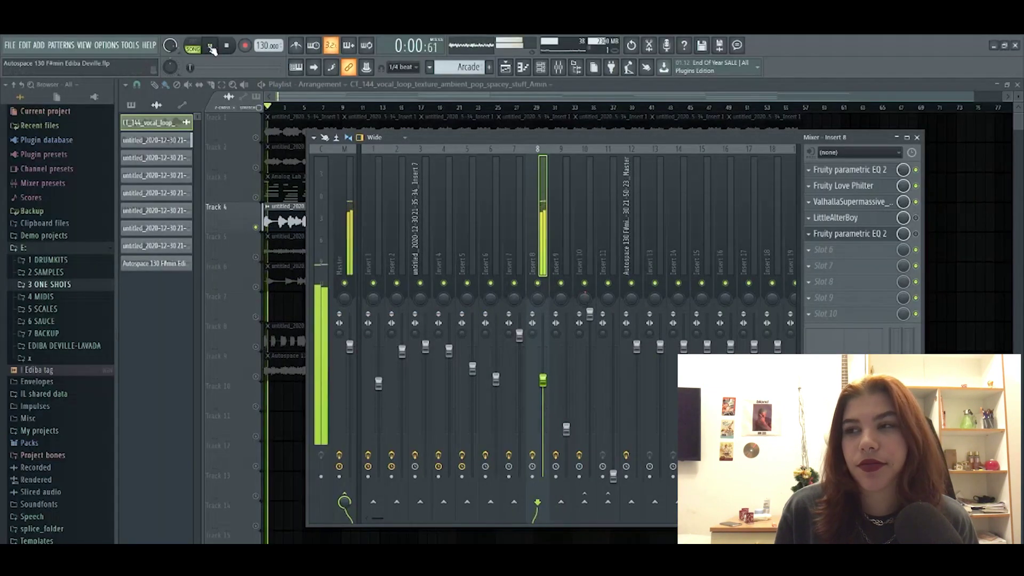
pyautogui.click(211, 47)
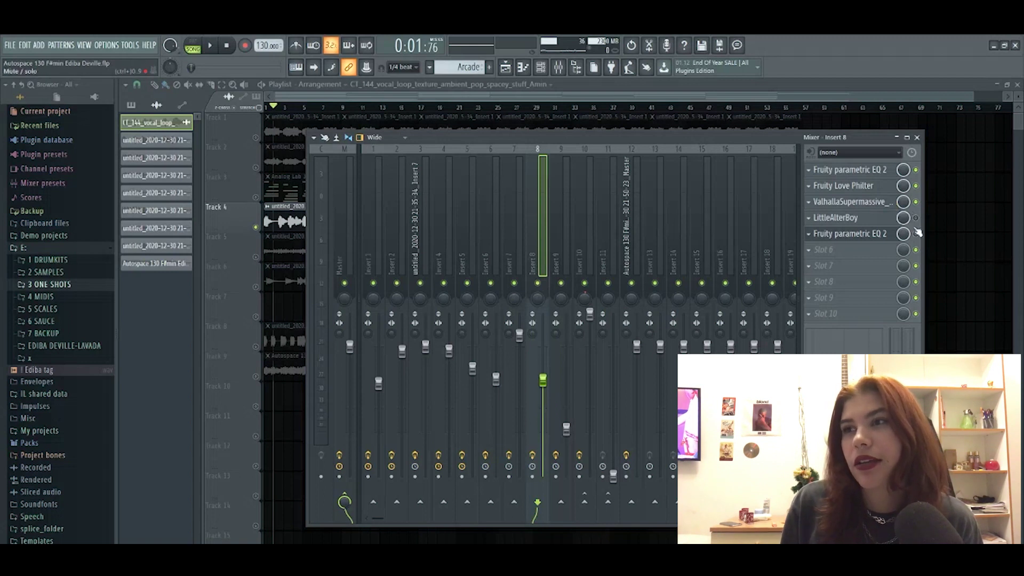
pyautogui.click(879, 241)
pyautogui.click(878, 242)
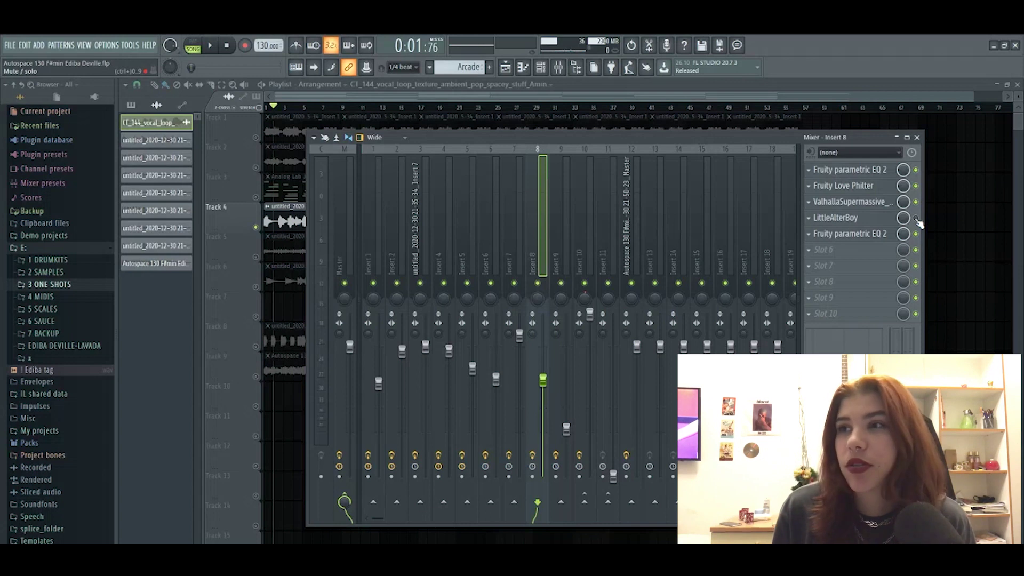
pyautogui.click(861, 217)
pyautogui.moveTo(366, 112); pyautogui.dragTo(561, 85)
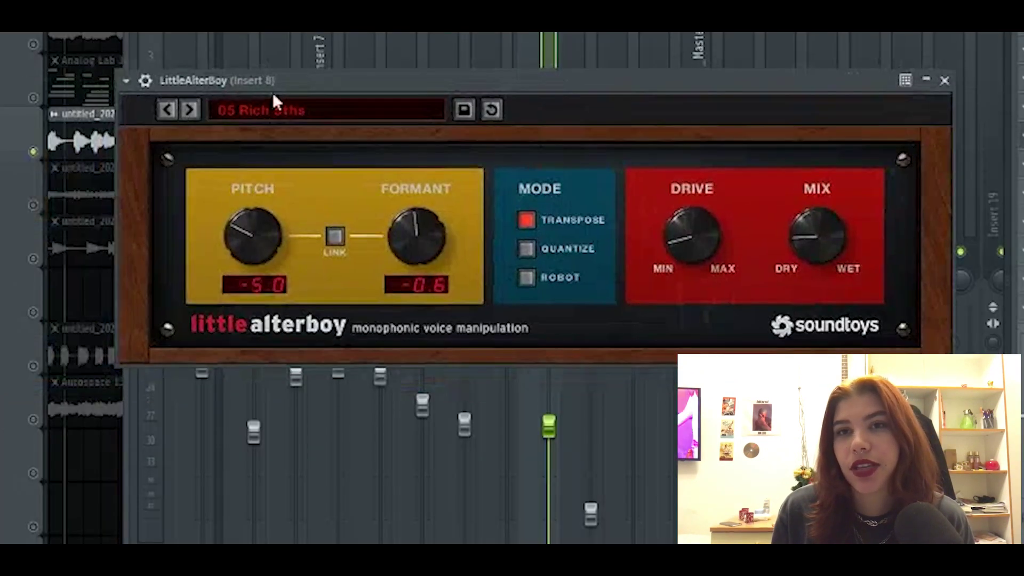
# Stop playback and reopen the LittleAlterBoy window on Insert 8.
pyautogui.click(951, 80)
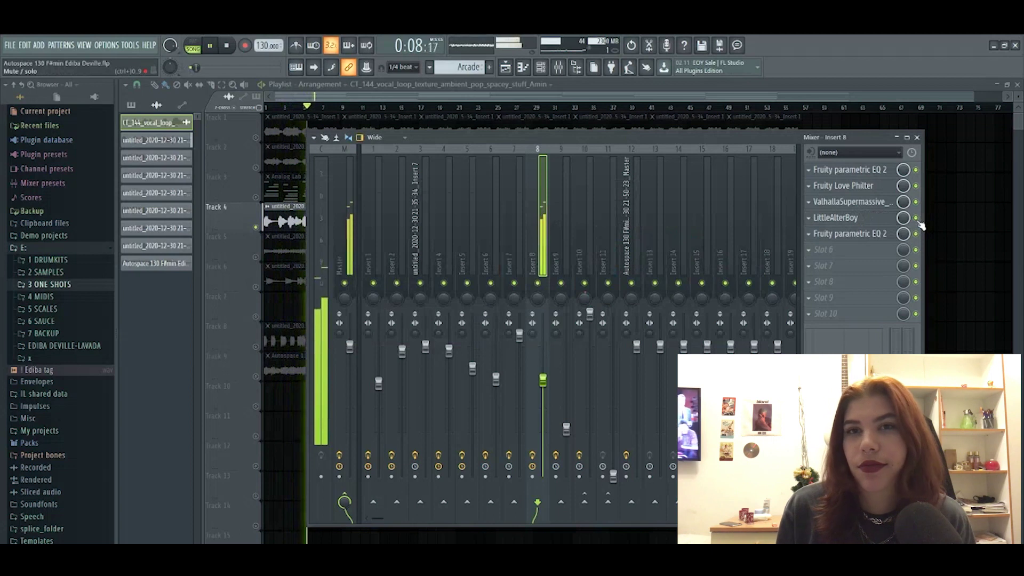
pyautogui.press('space')
pyautogui.click(835, 217)
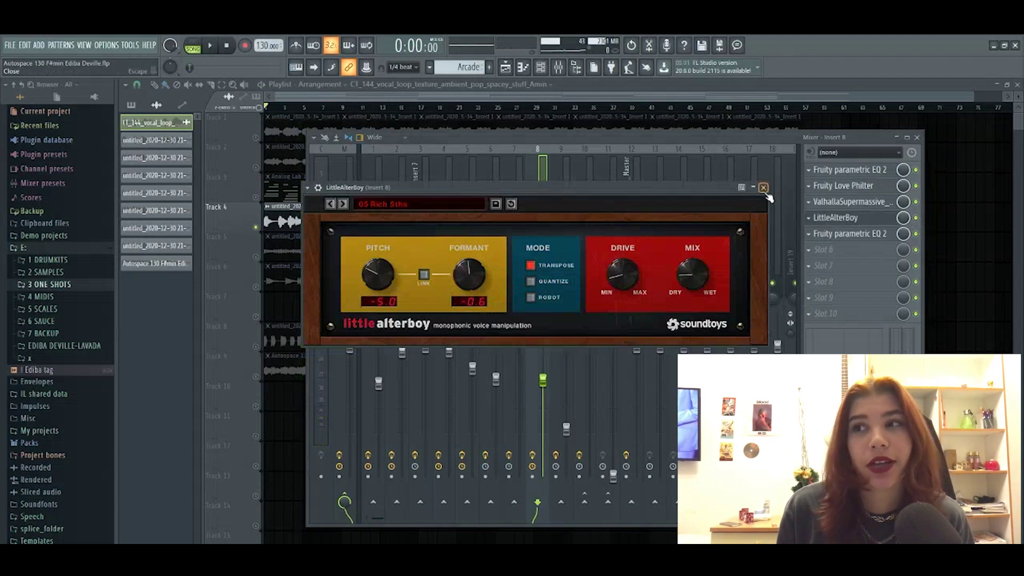
pyautogui.click(853, 217)
pyautogui.click(860, 222)
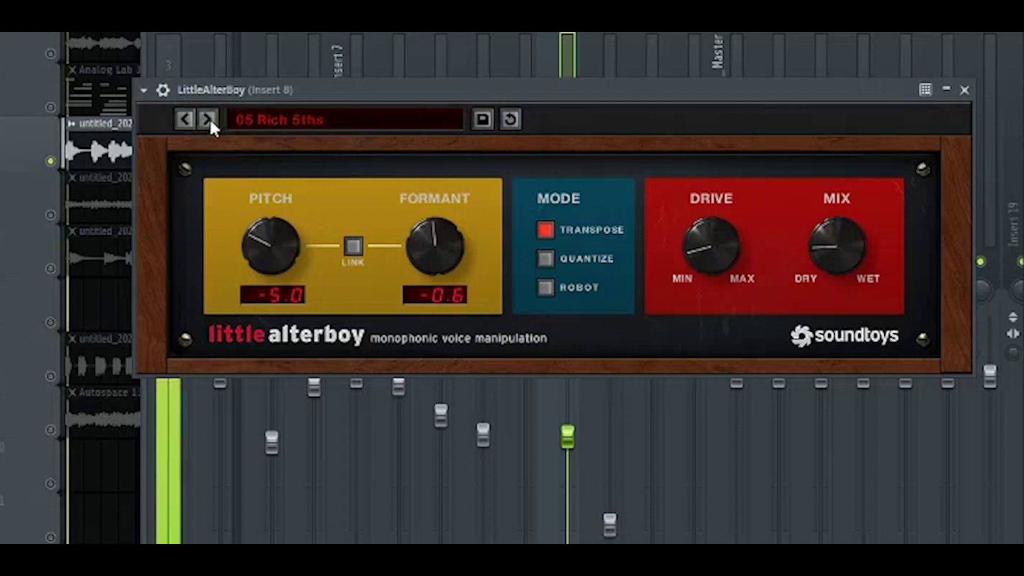
# Browse LittleAlterBoy presets back and forth, settling on 05 Rock Vocal.
pyautogui.click(343, 204)
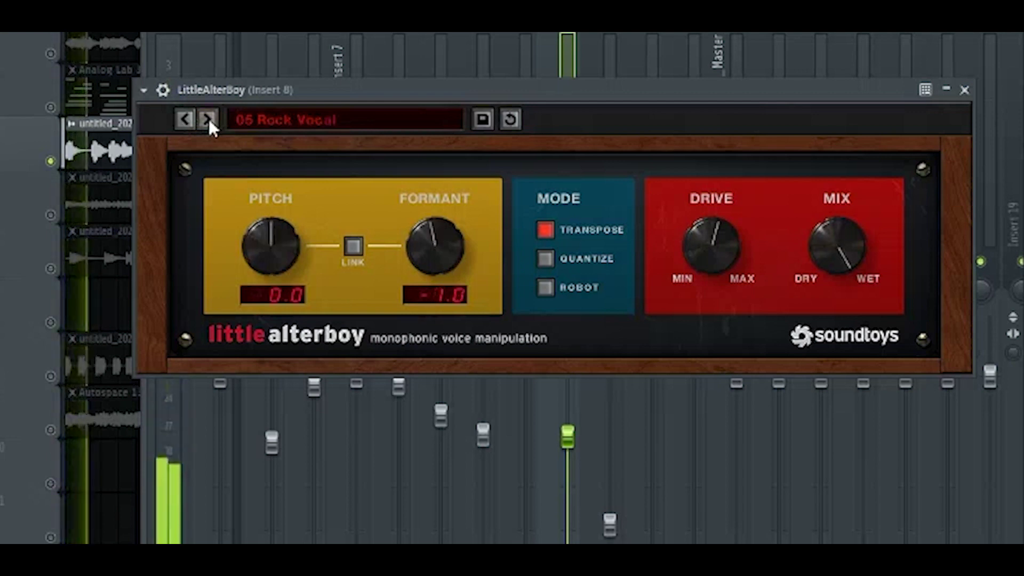
pyautogui.click(207, 119)
pyautogui.click(207, 120)
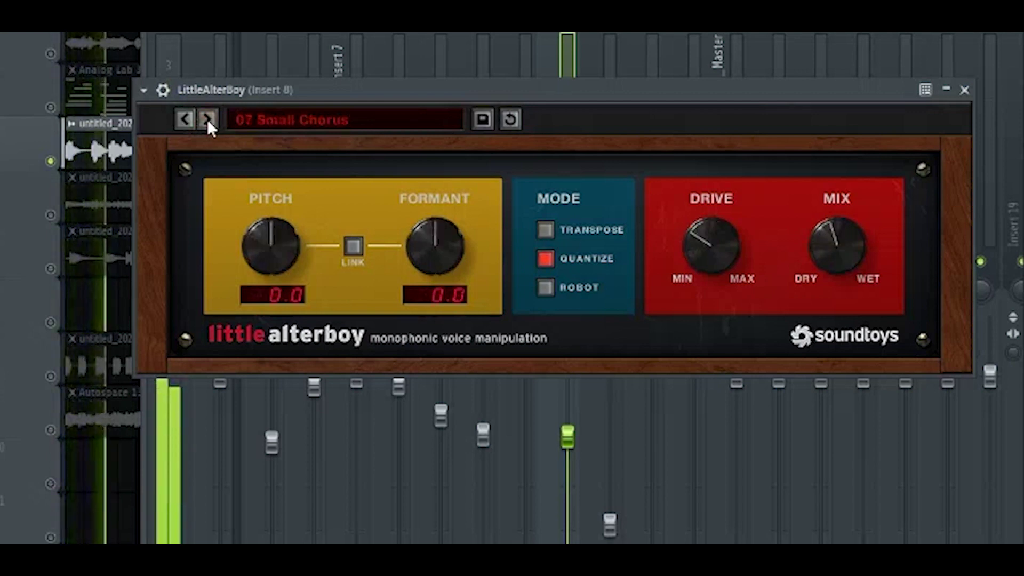
pyautogui.click(209, 118)
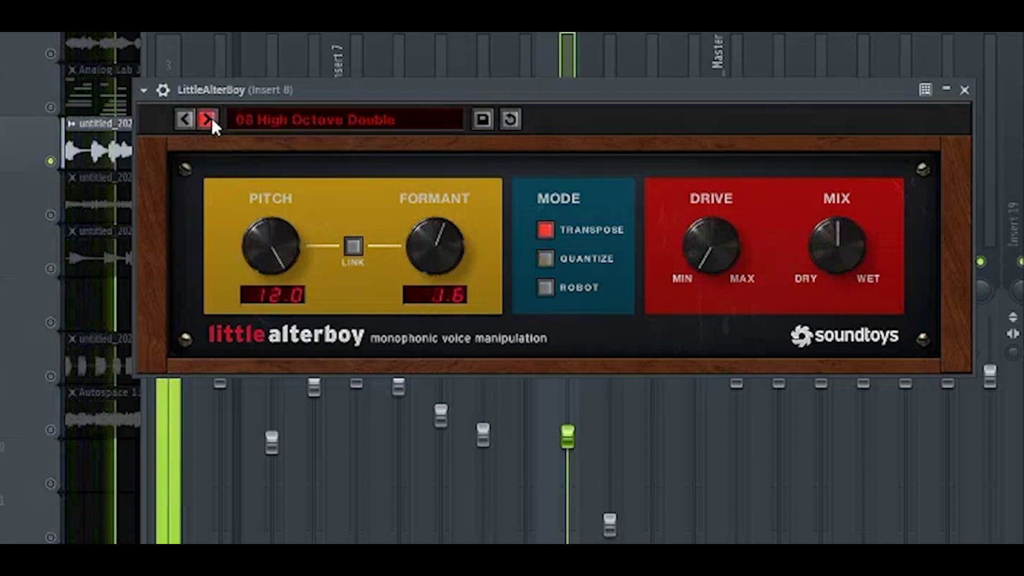
pyautogui.click(183, 118)
pyautogui.click(183, 118)
pyautogui.click(183, 118)
pyautogui.click(182, 118)
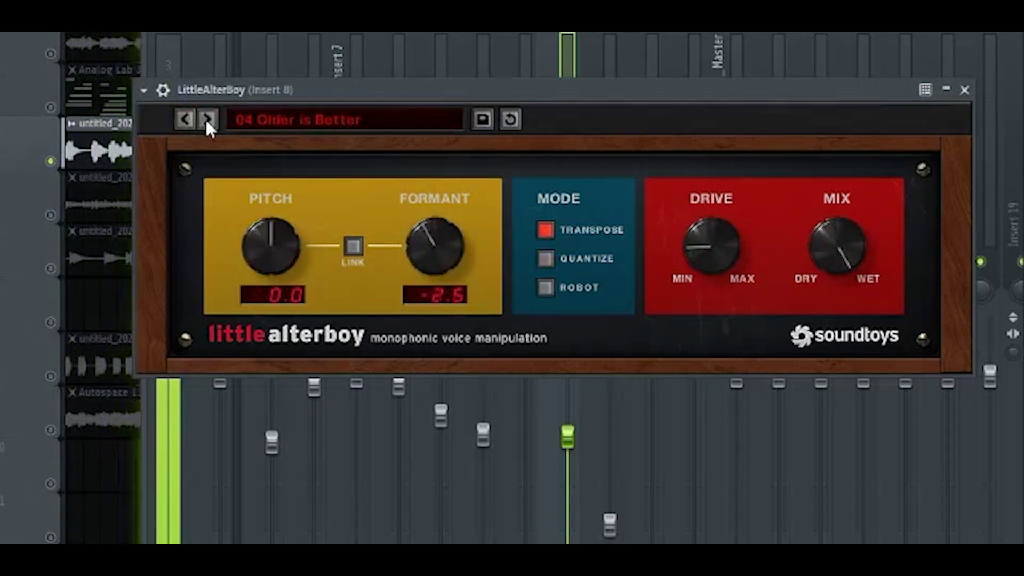
pyautogui.click(207, 121)
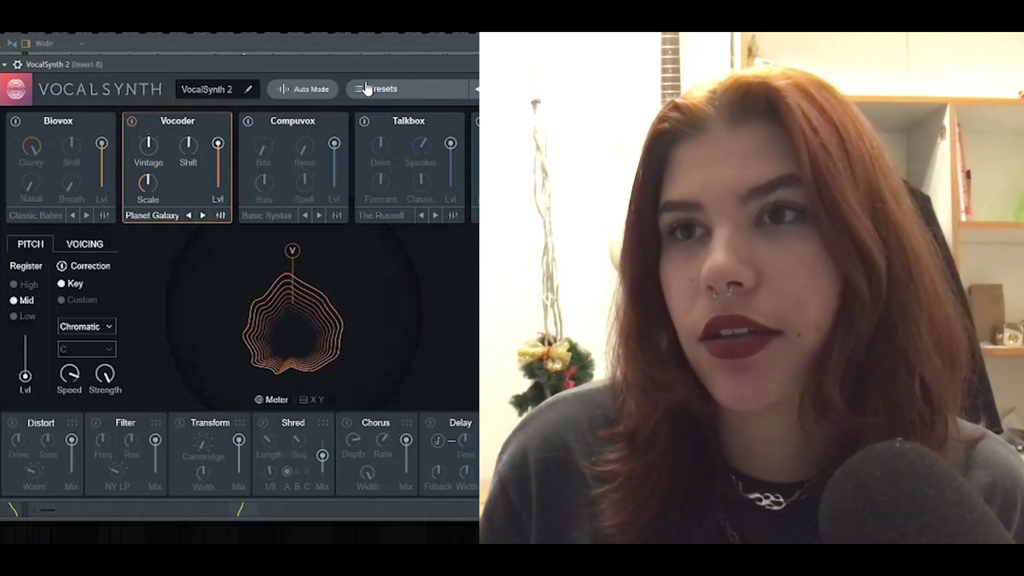
# Browse VocalSynth 2's presets, then list the plugins that could replace it in slot 6.
pyautogui.click(389, 89)
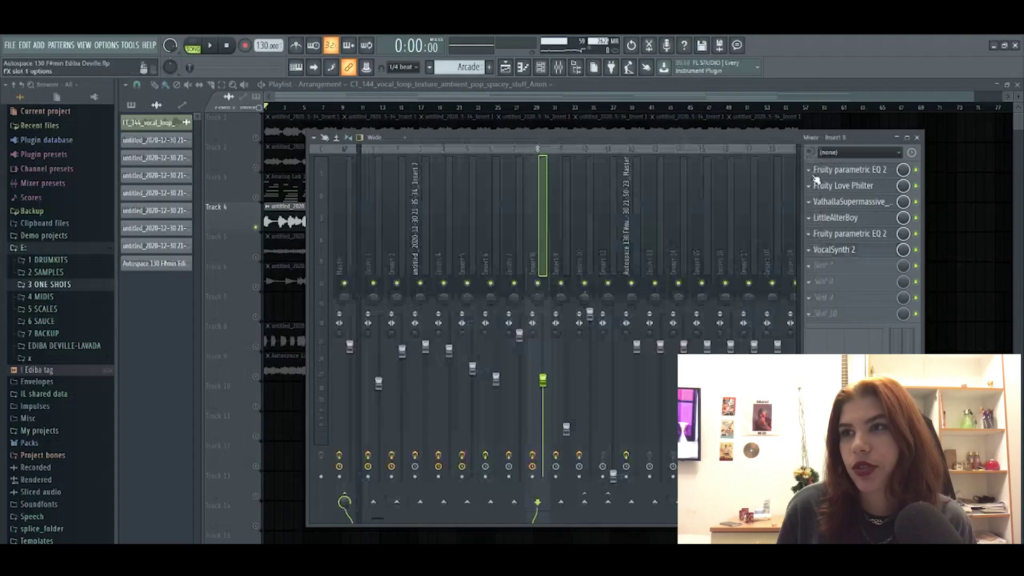
pyautogui.click(810, 250)
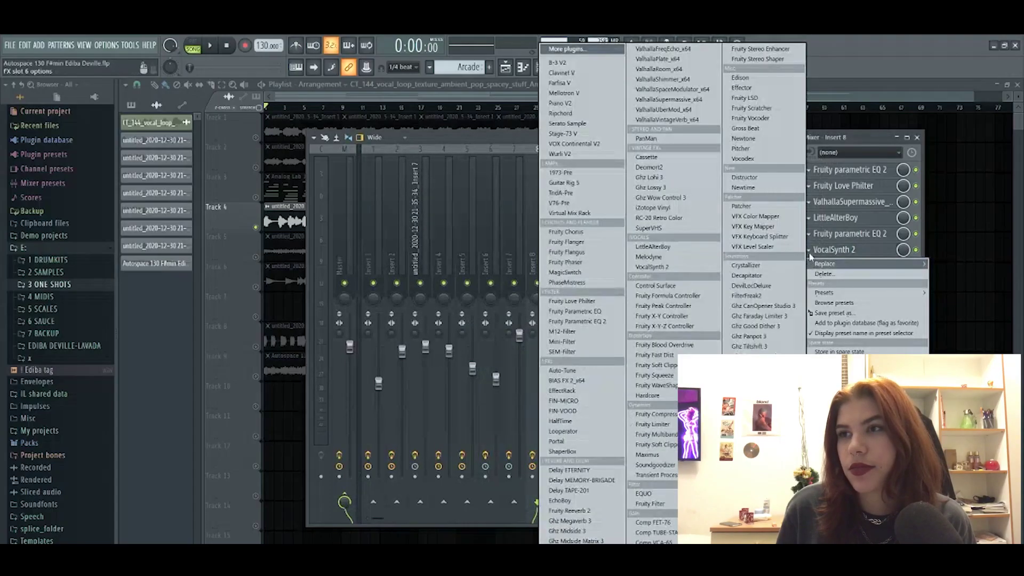